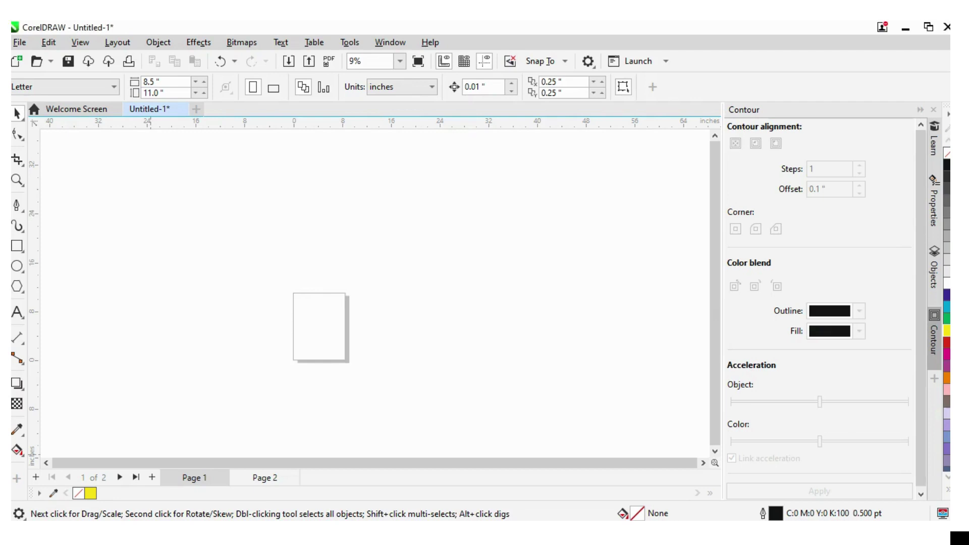
# - Choose the Pen tool from the toolbox's curve tools flyout
pyautogui.click(20, 212)
pyautogui.click(21, 213)
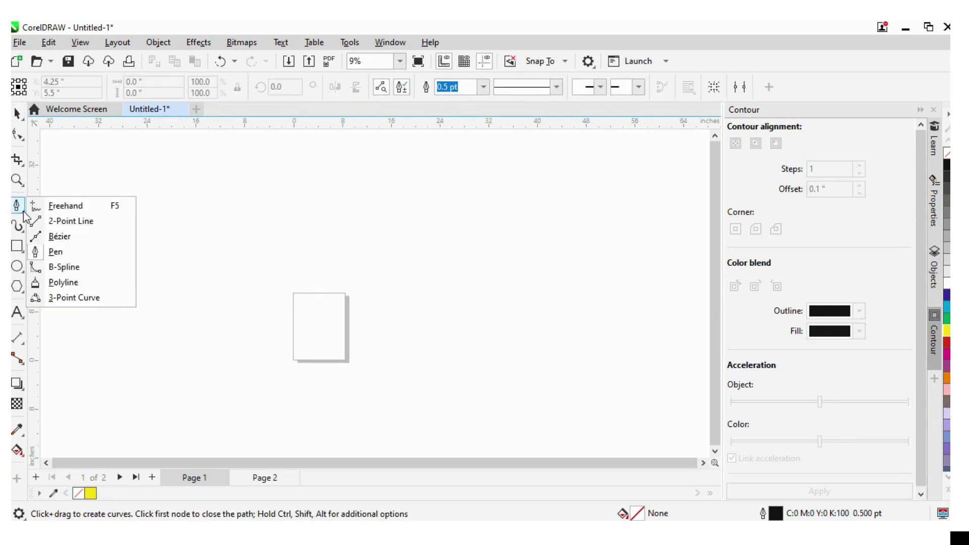
pyautogui.click(68, 252)
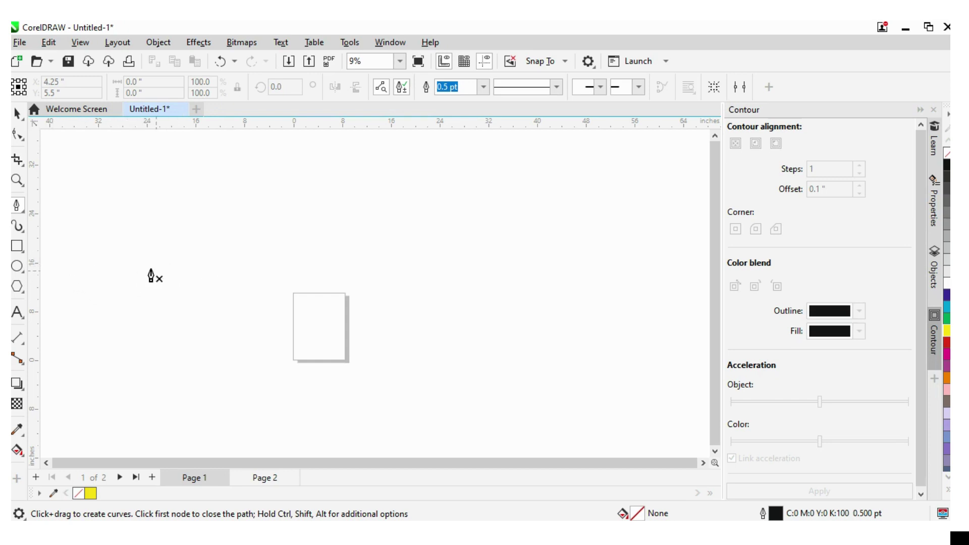
# - Draw a closed four-cornered shape left of the page with the Pen tool
pyautogui.click(141, 302)
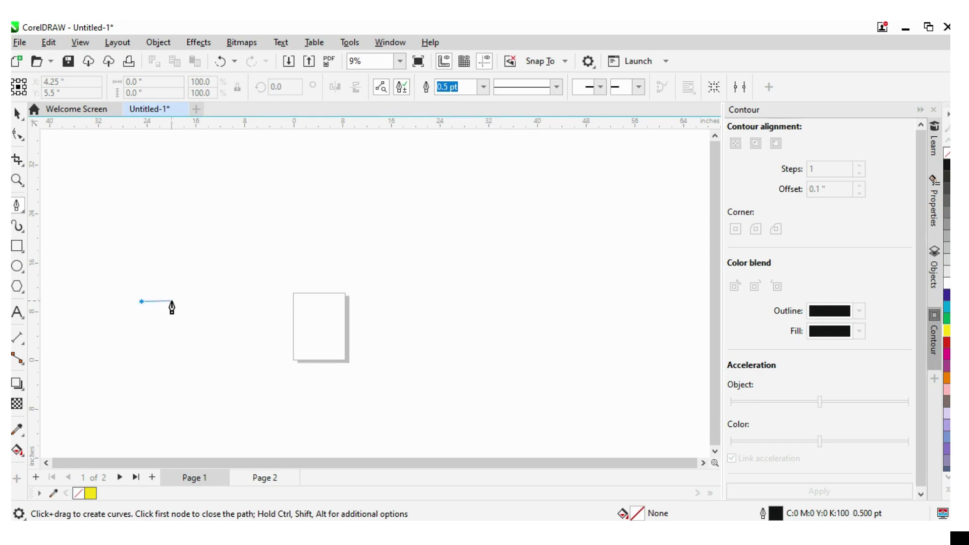
pyautogui.click(287, 304)
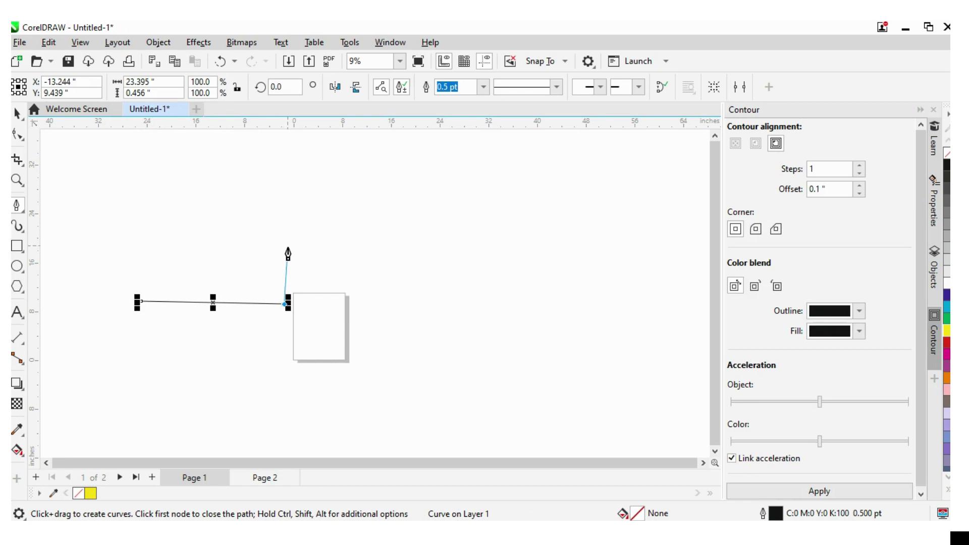
pyautogui.click(287, 240)
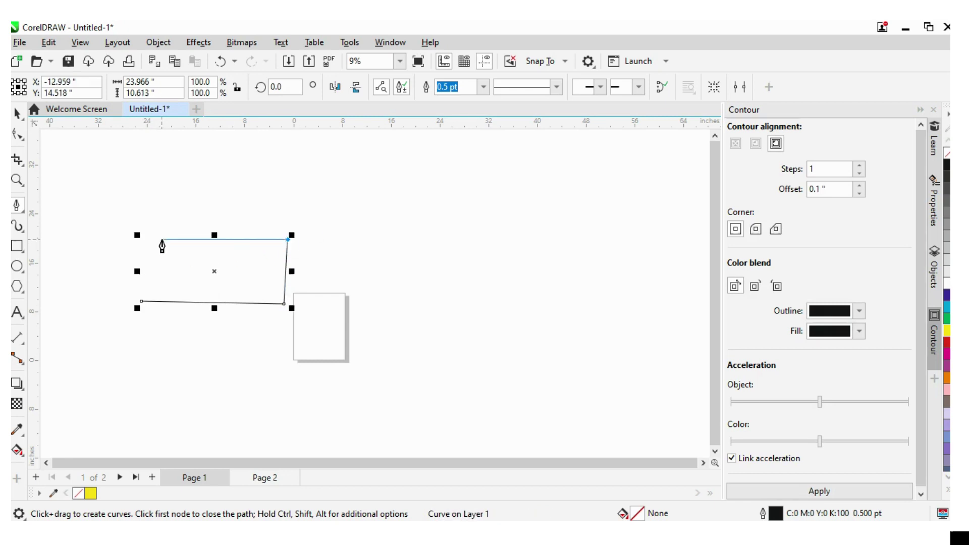
pyautogui.click(133, 241)
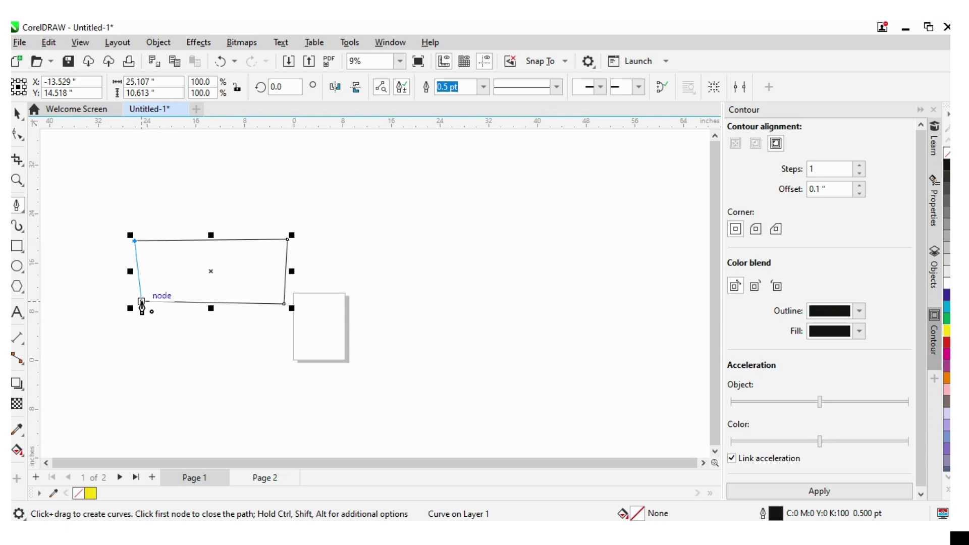
pyautogui.click(141, 302)
# - Fill the quadrilateral black and move it above the page
pyautogui.click(17, 114)
pyautogui.click(246, 216)
pyautogui.click(247, 240)
pyautogui.click(947, 165)
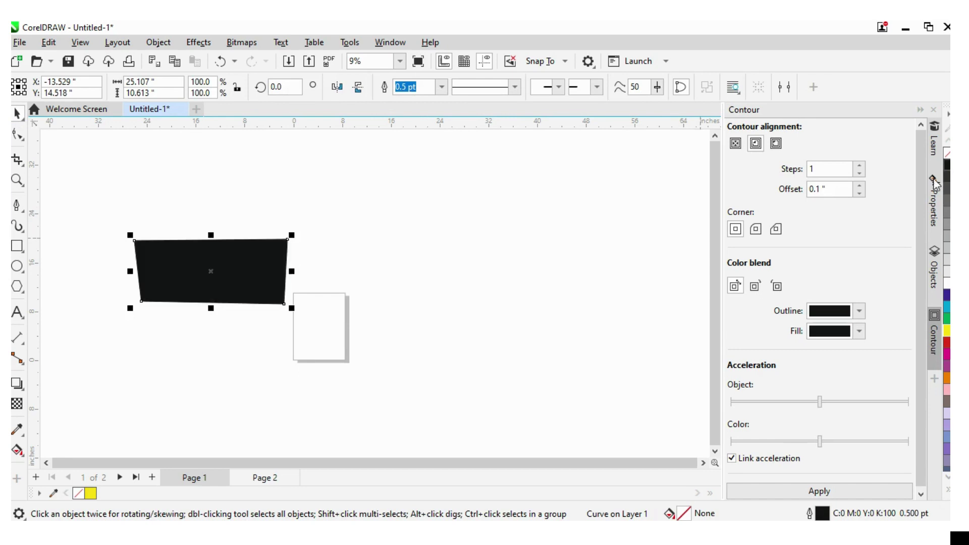
pyautogui.click(437, 190)
pyautogui.moveTo(167, 273)
pyautogui.mouseDown()
pyautogui.moveTo(274, 127)
pyautogui.moveTo(357, 228)
pyautogui.mouseUp()
# - Deselect the black shape and return to the Pen tool
pyautogui.click(166, 231)
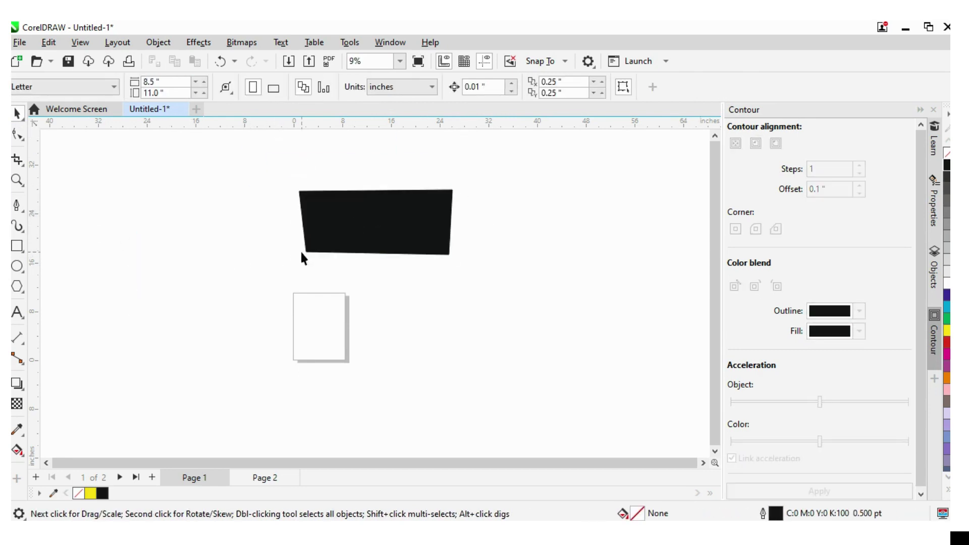
pyautogui.scroll(1, 391, 254)
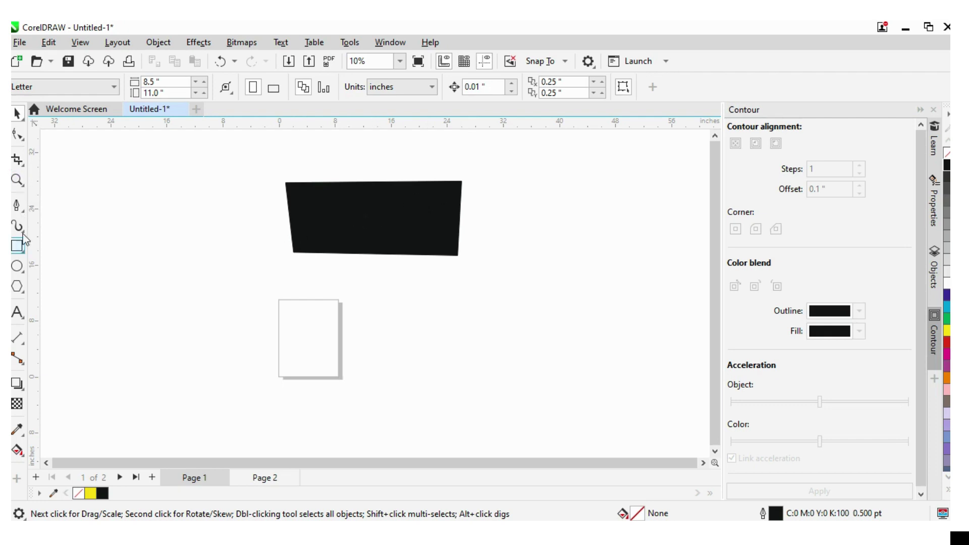
pyautogui.click(18, 206)
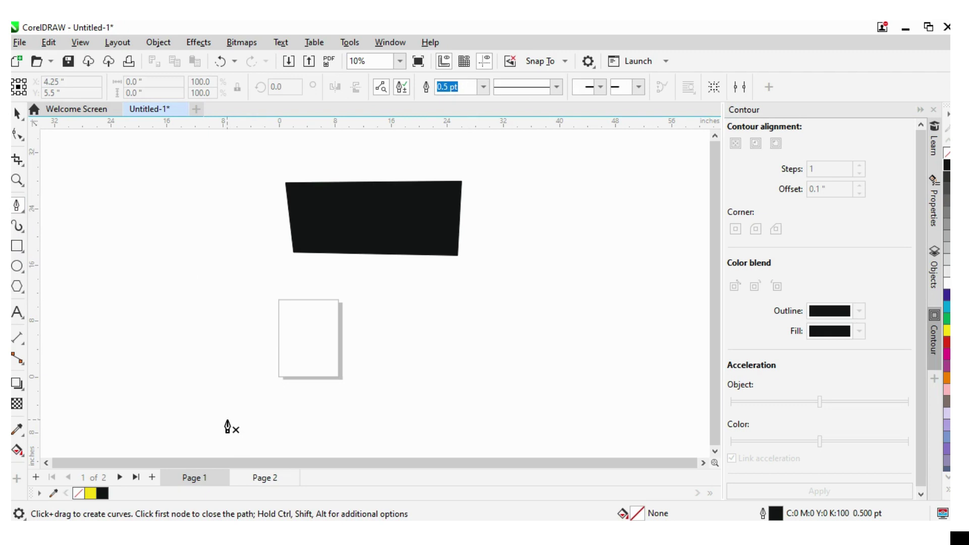
# - Draw a second closed four-cornered outline below the page, then drag it right of the page
pyautogui.click(227, 421)
pyautogui.click(386, 419)
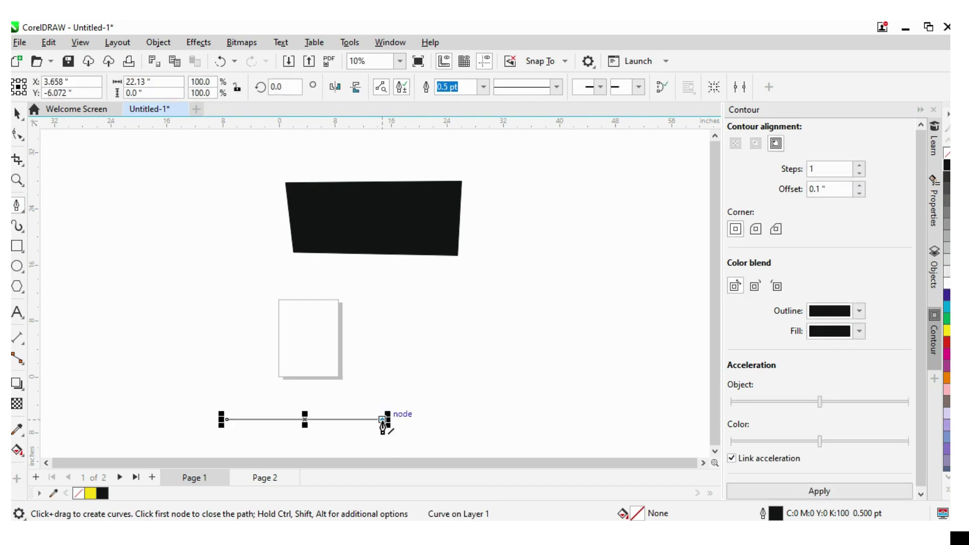
pyautogui.click(382, 377)
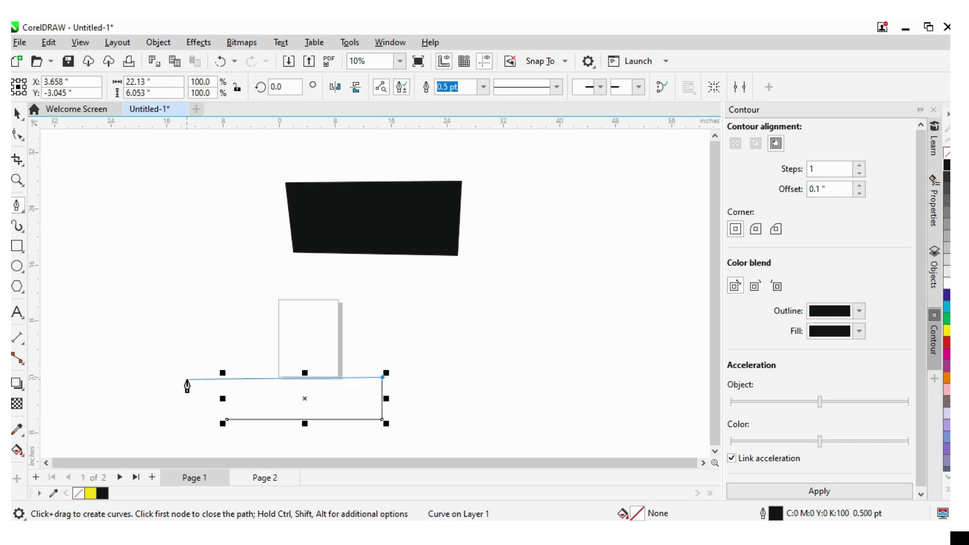
pyautogui.click(232, 377)
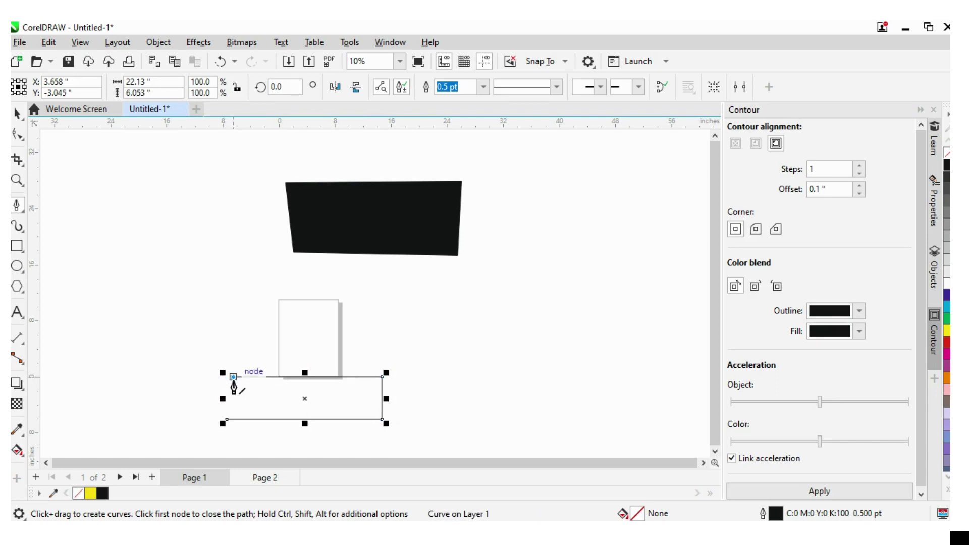
pyautogui.click(226, 421)
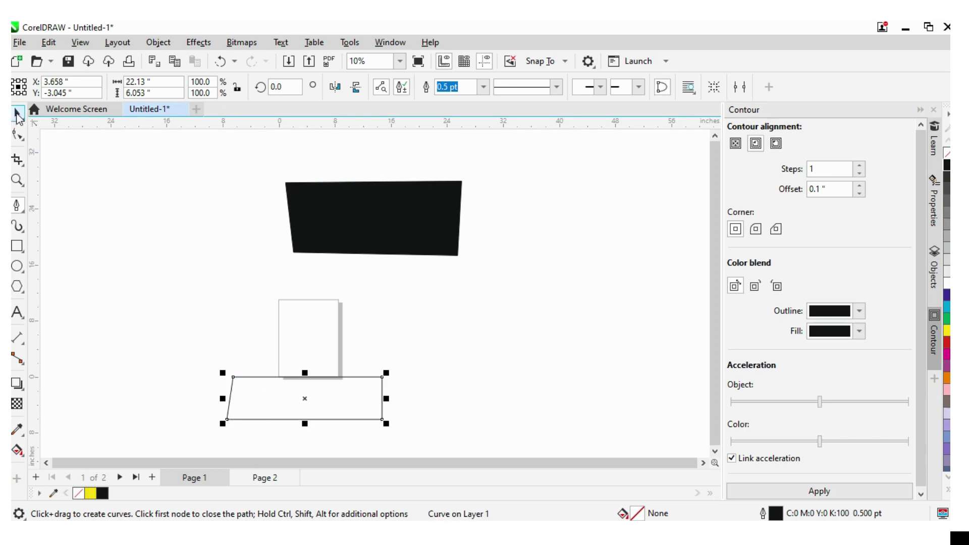
pyautogui.click(17, 114)
pyautogui.moveTo(266, 402)
pyautogui.mouseDown()
pyautogui.moveTo(419, 306)
pyautogui.moveTo(411, 298)
pyautogui.moveTo(433, 330)
pyautogui.moveTo(420, 329)
pyautogui.mouseUp()
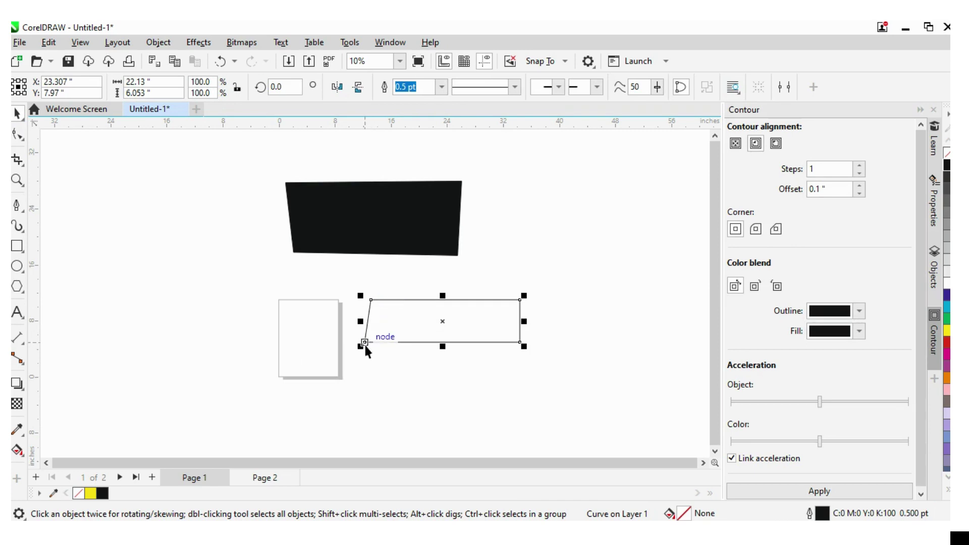
# - Snap the outline's top-left node to a new vertical guideline, then shift the rectangle up-right
pyautogui.moveTo(31, 315)
pyautogui.mouseDown()
pyautogui.moveTo(366, 327)
pyautogui.moveTo(92, 320)
pyautogui.moveTo(364, 345)
pyautogui.mouseUp()
pyautogui.scroll(1, 371, 343)
pyautogui.scroll(1, 349, 342)
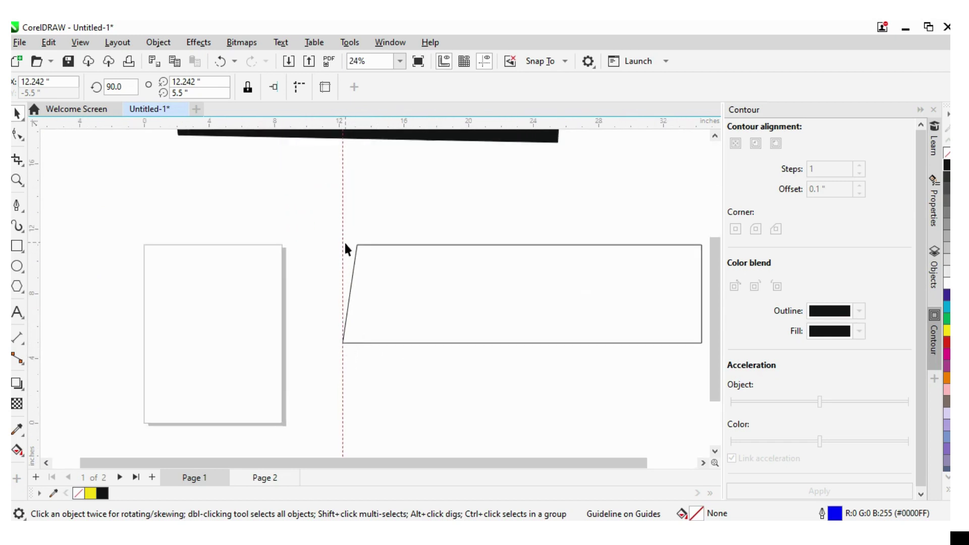
pyautogui.doubleClick(493, 245)
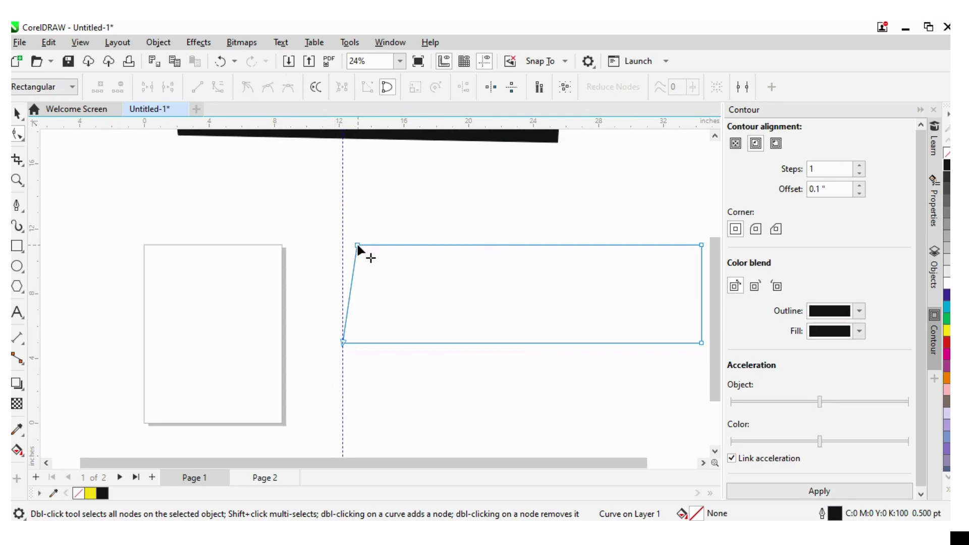
pyautogui.moveTo(358, 247); pyautogui.dragTo(342, 245)
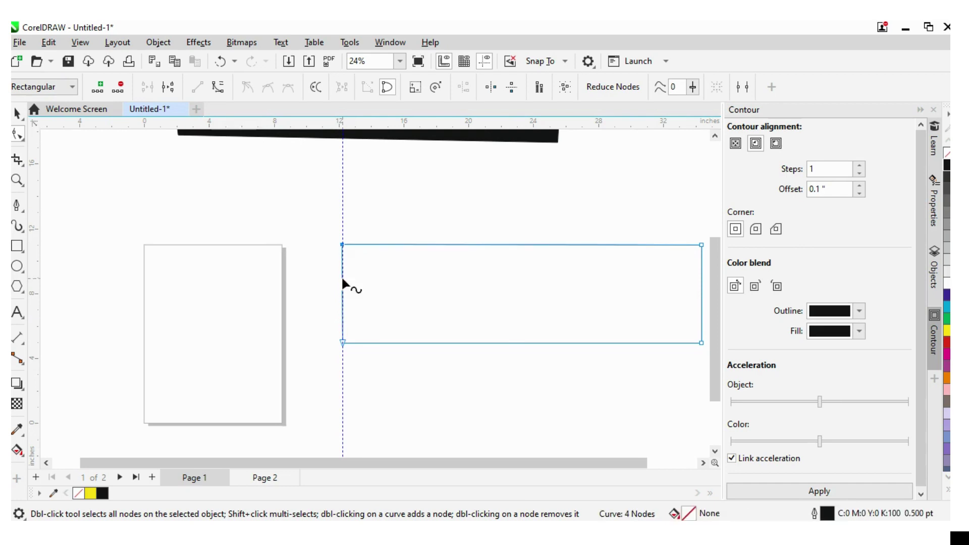
pyautogui.click(17, 114)
pyautogui.click(452, 433)
pyautogui.scroll(-2, 422, 324)
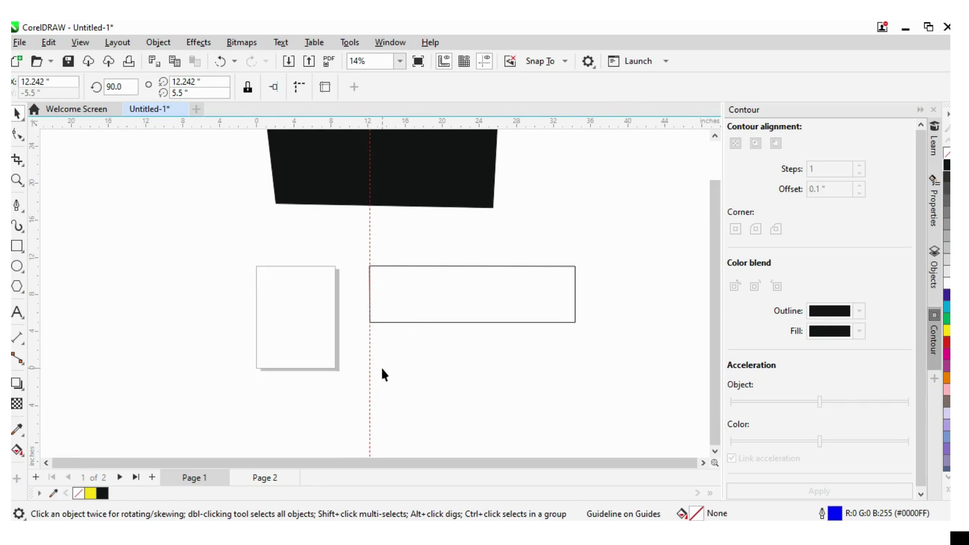
pyautogui.scroll(-1, 549, 303)
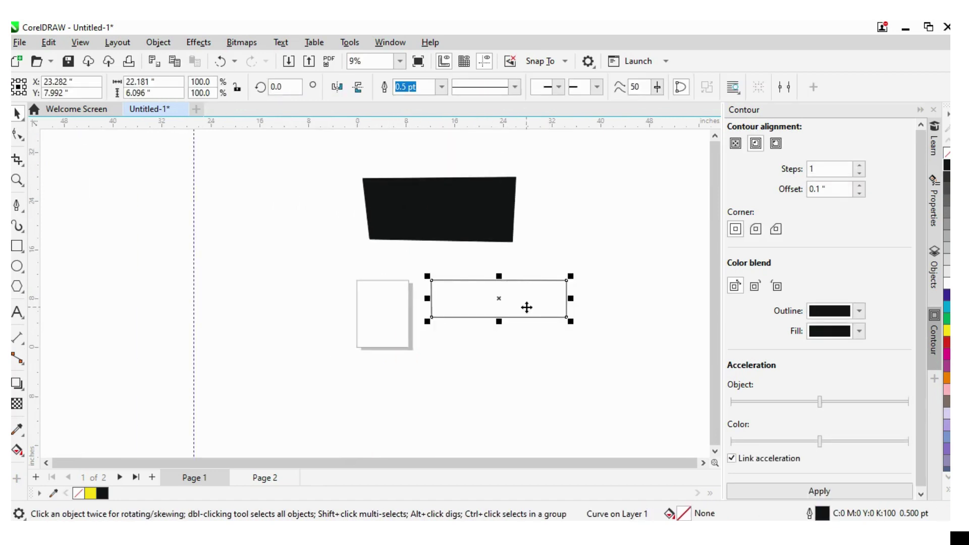
pyautogui.moveTo(527, 304); pyautogui.dragTo(583, 289)
# - Move the outline rectangle directly above the black shape
pyautogui.click(496, 364)
pyautogui.scroll(-2, 500, 363)
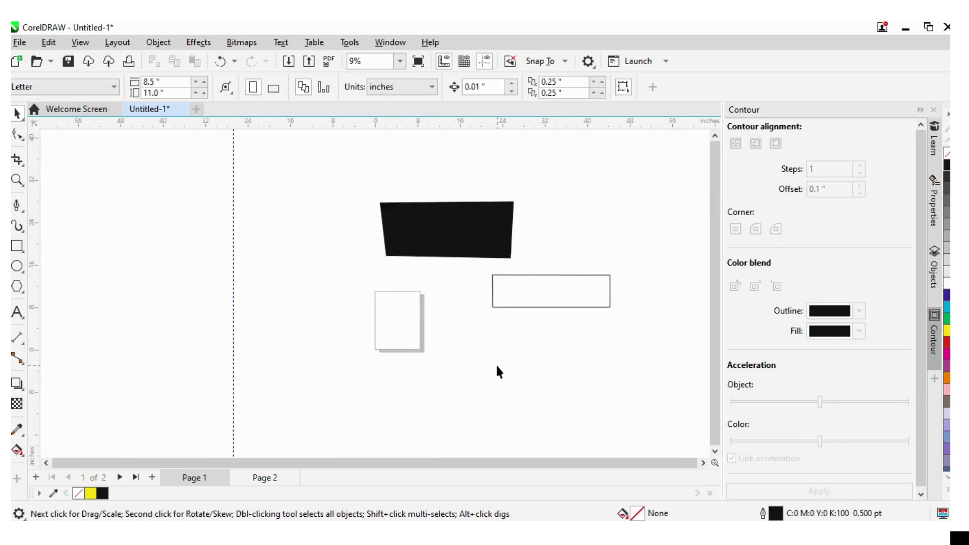
pyautogui.click(539, 328)
pyautogui.doubleClick(540, 331)
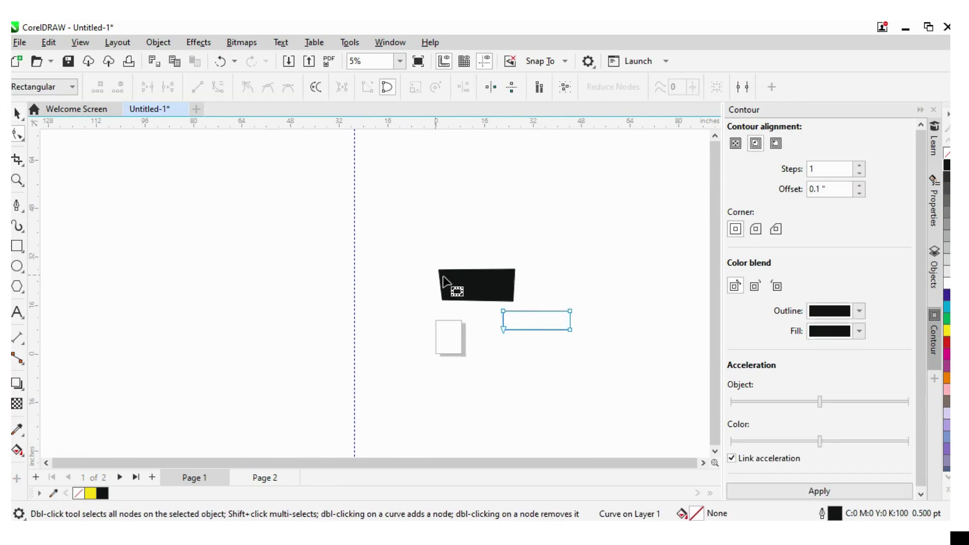
pyautogui.click(17, 113)
pyautogui.moveTo(536, 321); pyautogui.dragTo(478, 253)
pyautogui.click(618, 339)
pyautogui.click(714, 452)
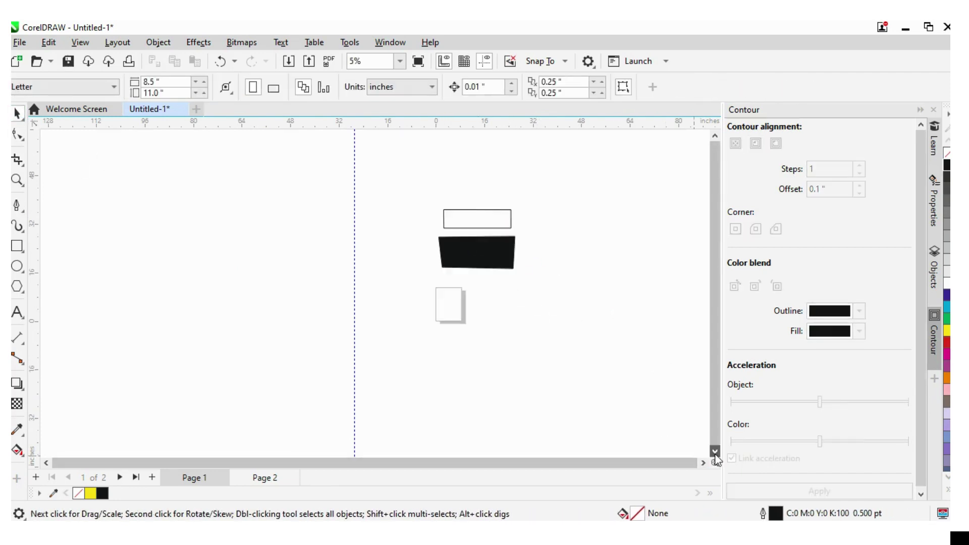
# - Delete the vertical guideline and return to the Pen tool
pyautogui.click(18, 207)
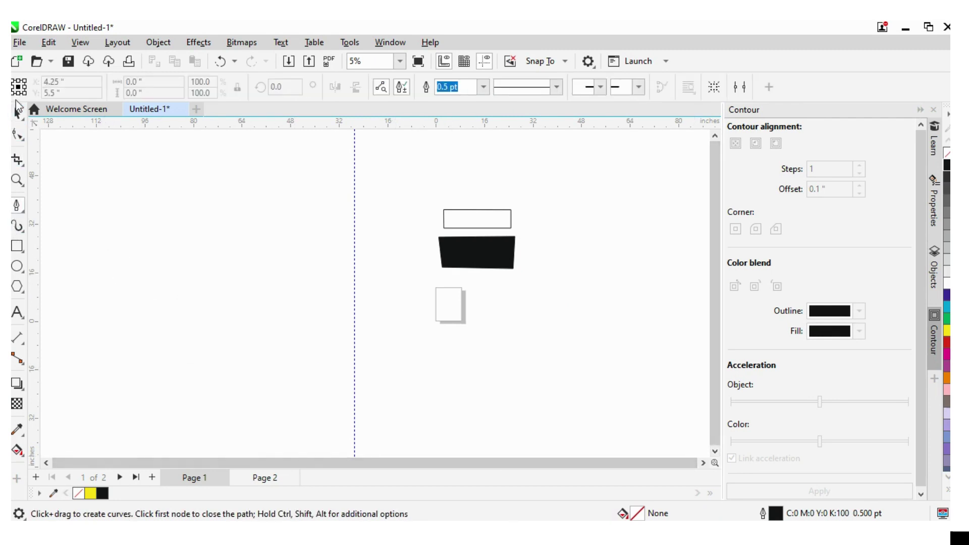
pyautogui.click(17, 112)
pyautogui.click(357, 164)
pyautogui.press('Delete')
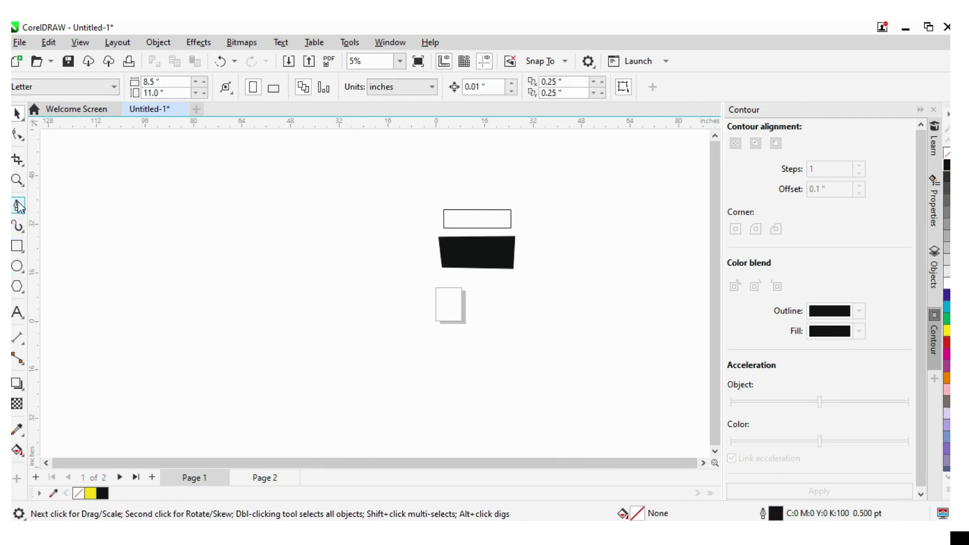
pyautogui.click(18, 206)
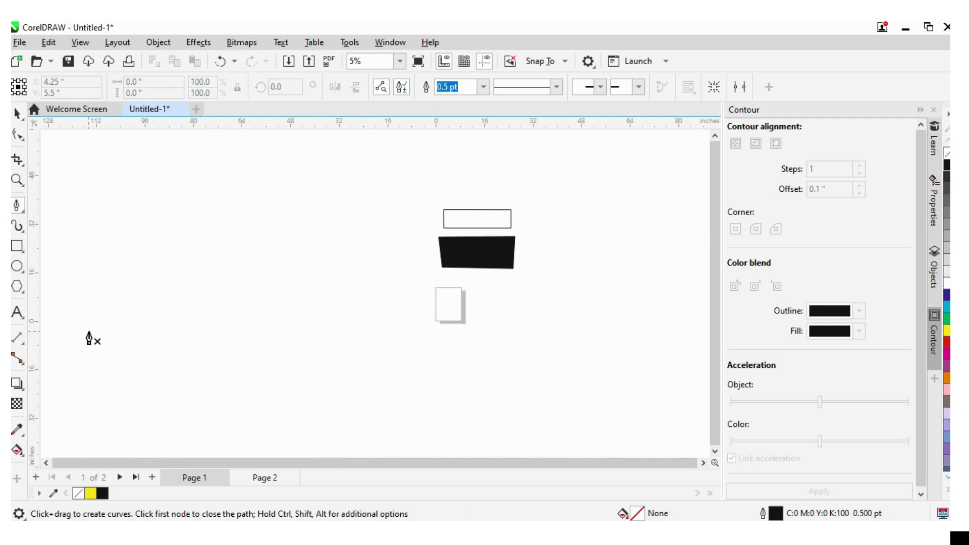
# - Start the curve on the left and bend its first segment into a smooth arc
pyautogui.click(89, 331)
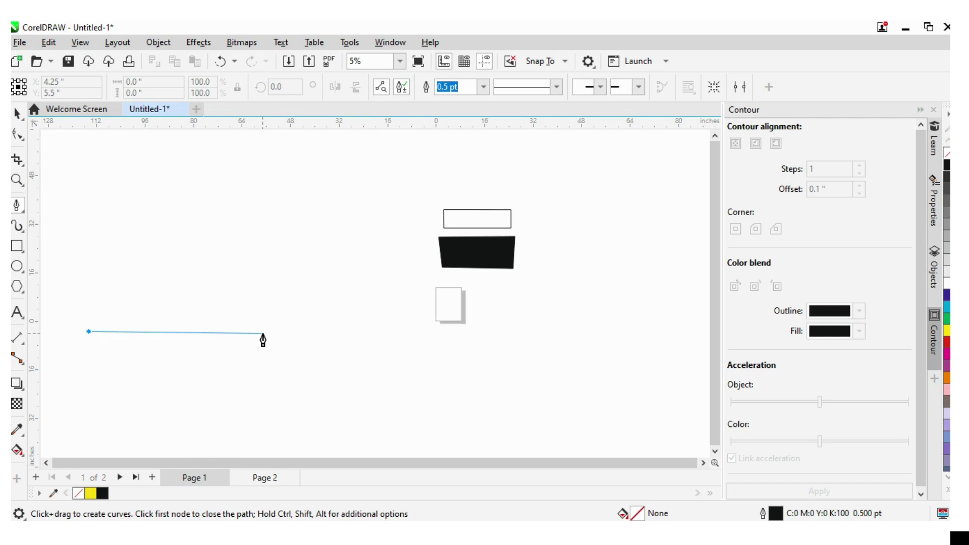
pyautogui.doubleClick(263, 333)
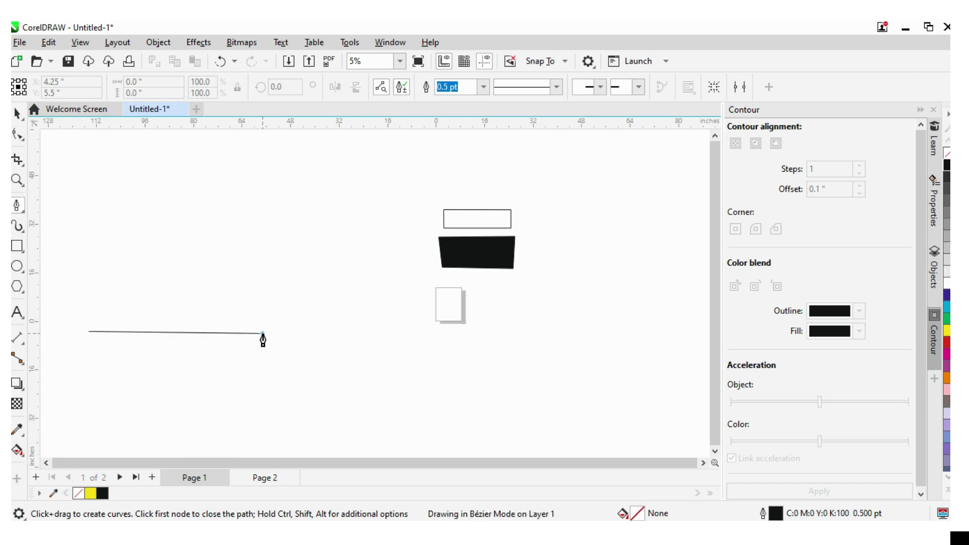
pyautogui.moveTo(263, 335)
pyautogui.mouseDown()
pyautogui.moveTo(264, 265)
pyautogui.moveTo(254, 300)
pyautogui.mouseUp()
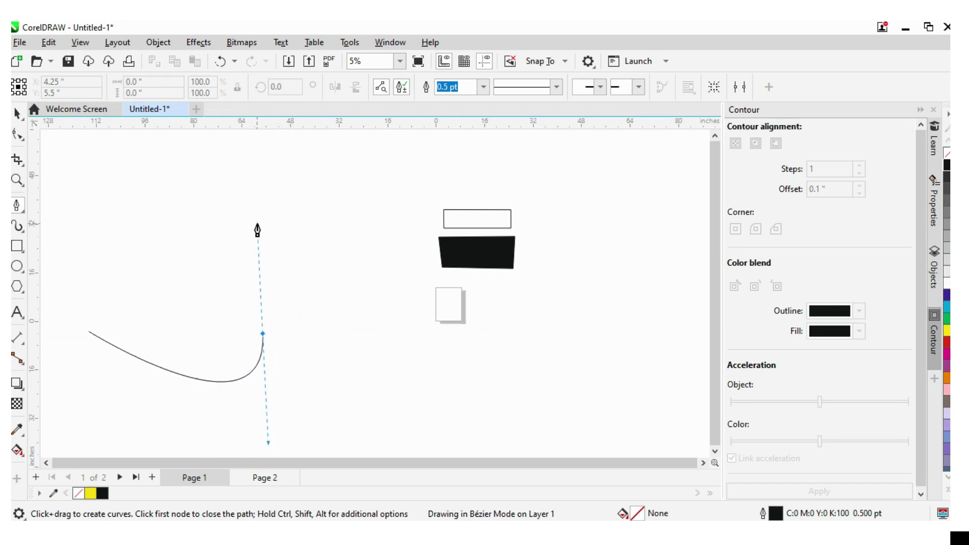
pyautogui.moveTo(254, 300)
pyautogui.mouseDown()
pyautogui.moveTo(294, 234)
pyautogui.moveTo(382, 199)
pyautogui.moveTo(378, 184)
pyautogui.moveTo(358, 202)
pyautogui.moveTo(359, 217)
pyautogui.mouseUp()
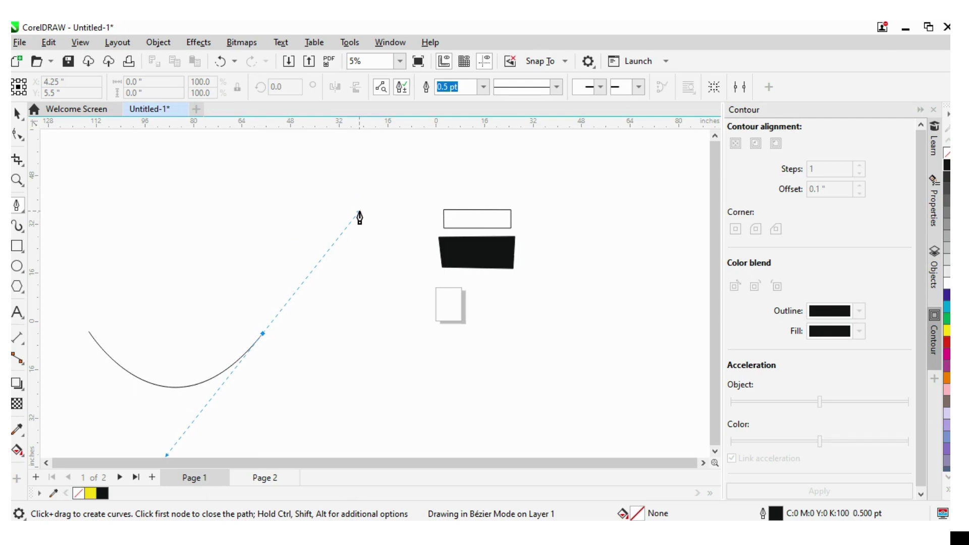
pyautogui.moveTo(360, 217); pyautogui.dragTo(360, 218)
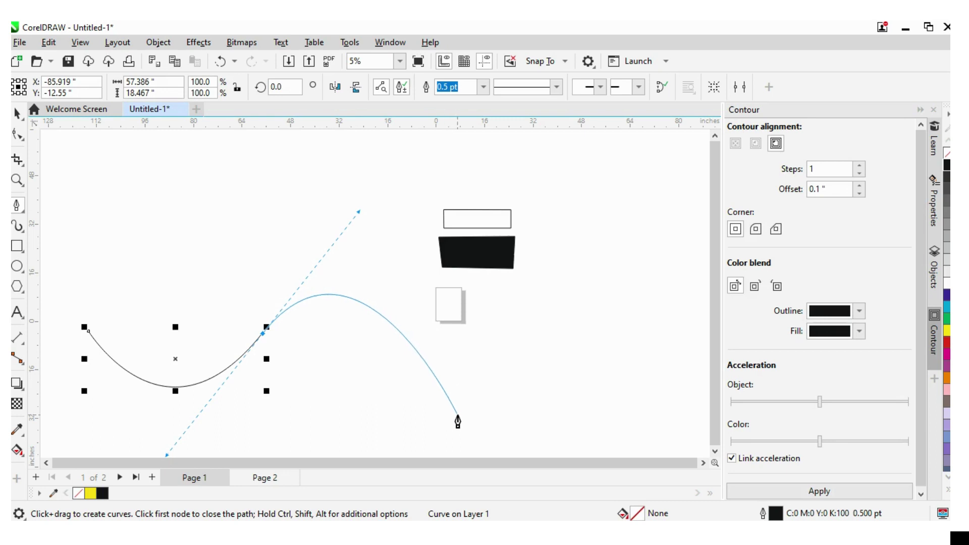
# - Add smooth nodes at the bottom, upper right and left, then close at the first node
pyautogui.moveTo(461, 416); pyautogui.dragTo(540, 316)
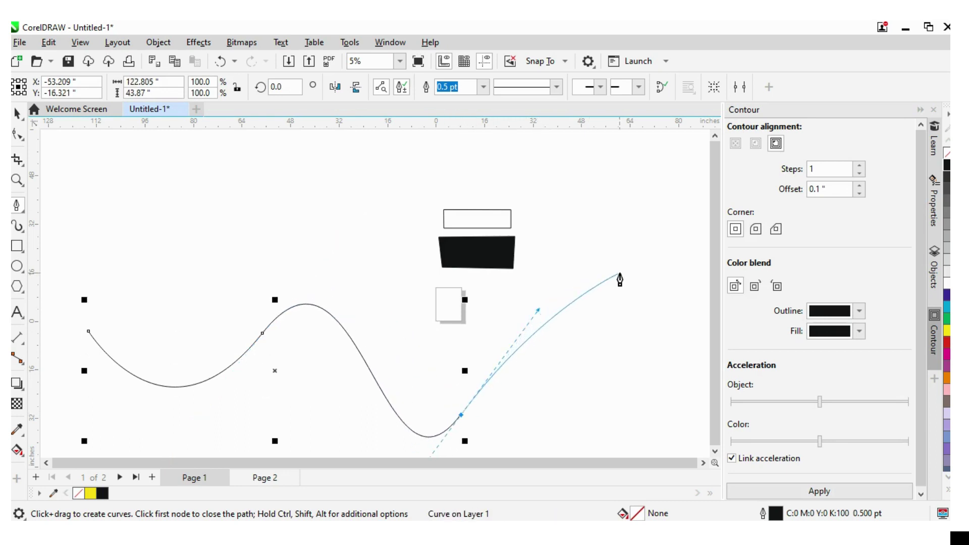
pyautogui.moveTo(620, 273)
pyautogui.mouseDown()
pyautogui.moveTo(668, 320)
pyautogui.moveTo(692, 313)
pyautogui.mouseUp()
pyautogui.click(679, 176)
pyautogui.moveTo(678, 177); pyautogui.dragTo(689, 144)
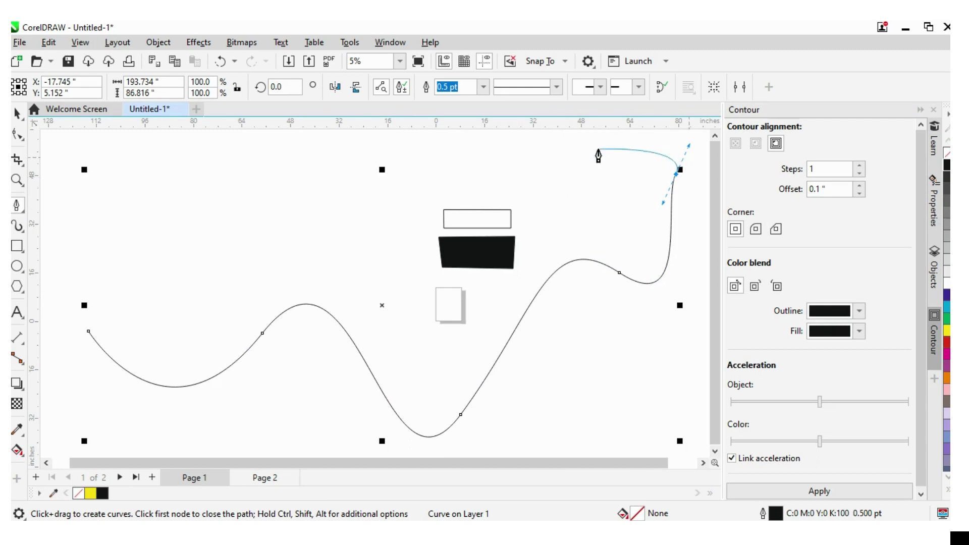
pyautogui.scroll(-1, 575, 170)
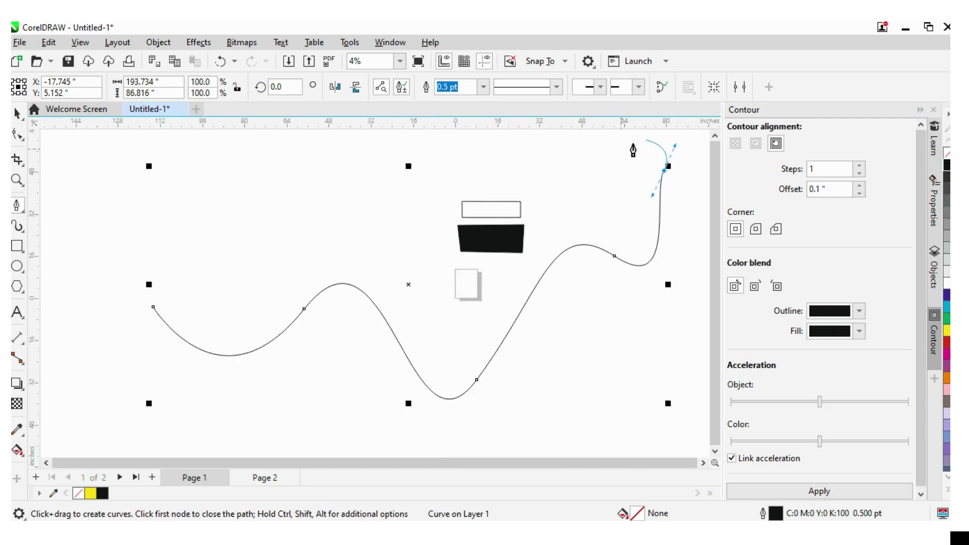
pyautogui.click(716, 140)
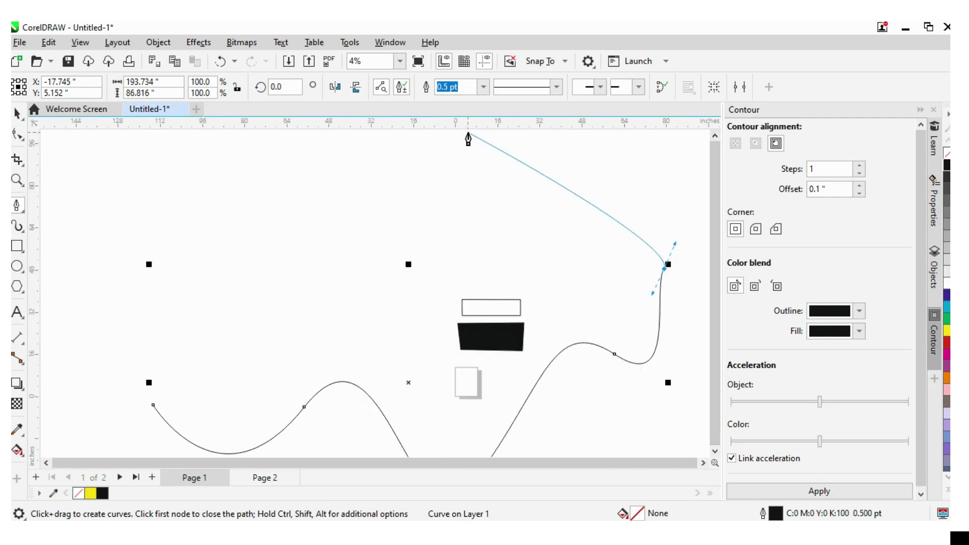
pyautogui.moveTo(468, 134)
pyautogui.mouseDown()
pyautogui.moveTo(464, 213)
pyautogui.moveTo(310, 170)
pyautogui.mouseUp()
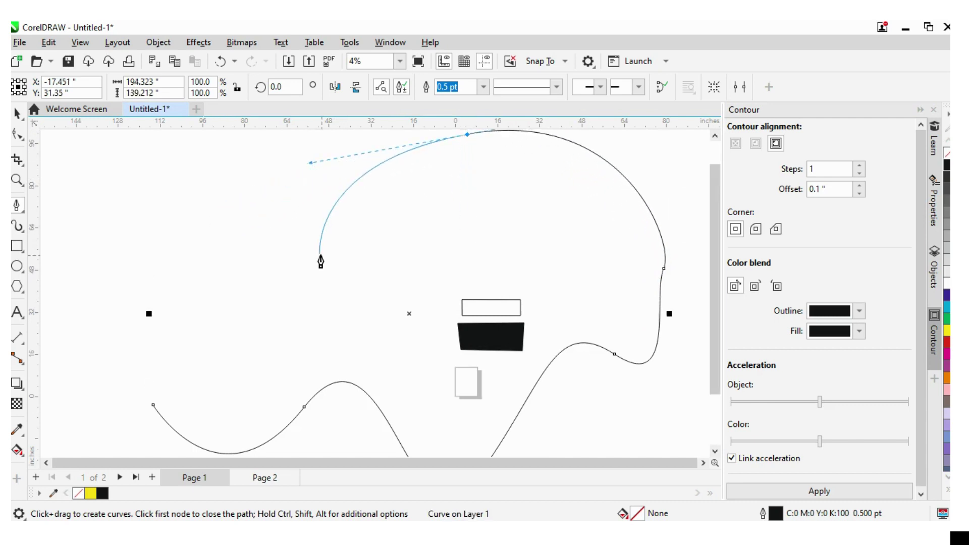
pyautogui.moveTo(232, 253)
pyautogui.mouseDown()
pyautogui.moveTo(175, 214)
pyautogui.moveTo(85, 198)
pyautogui.mouseUp()
pyautogui.click(158, 411)
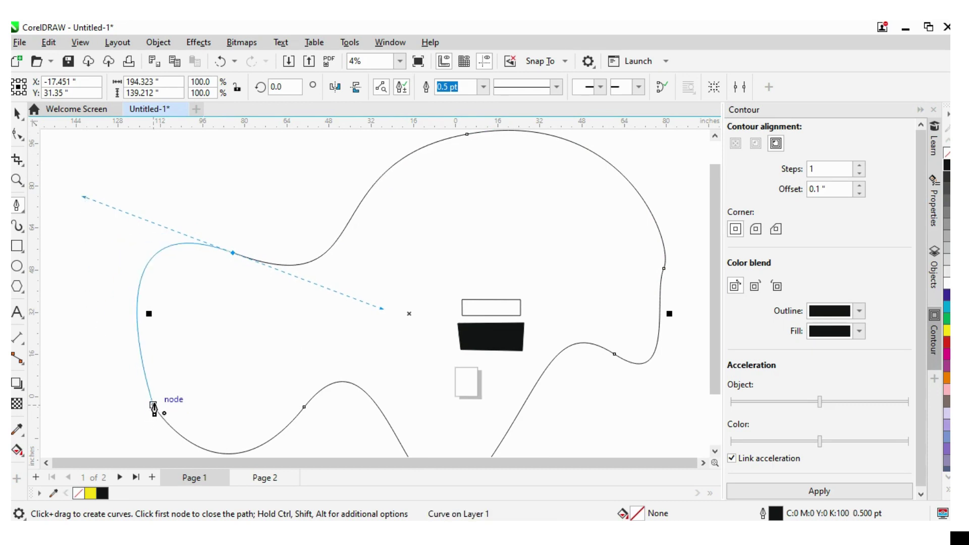
pyautogui.click(153, 406)
# - Fill the closed blob yellow and drag it to the right
pyautogui.click(15, 114)
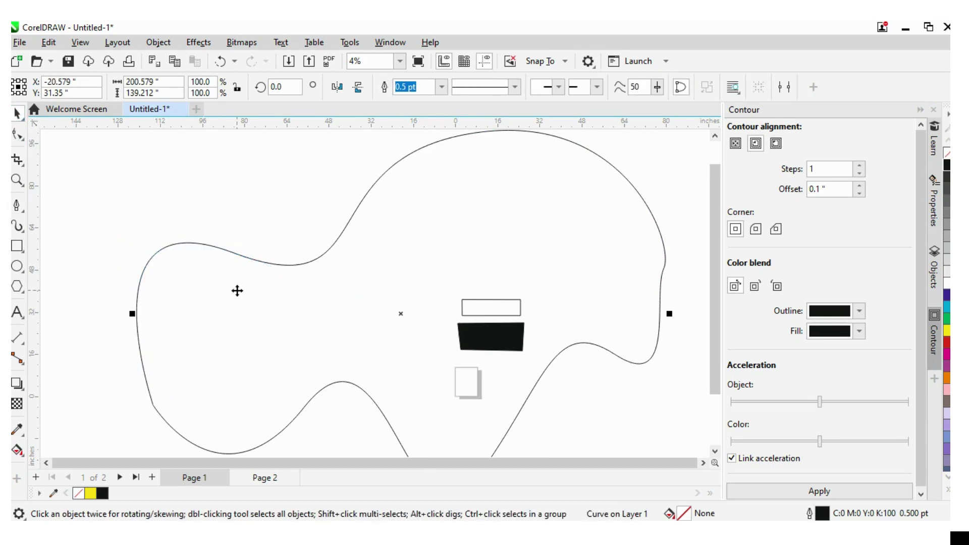
pyautogui.scroll(-1, 238, 291)
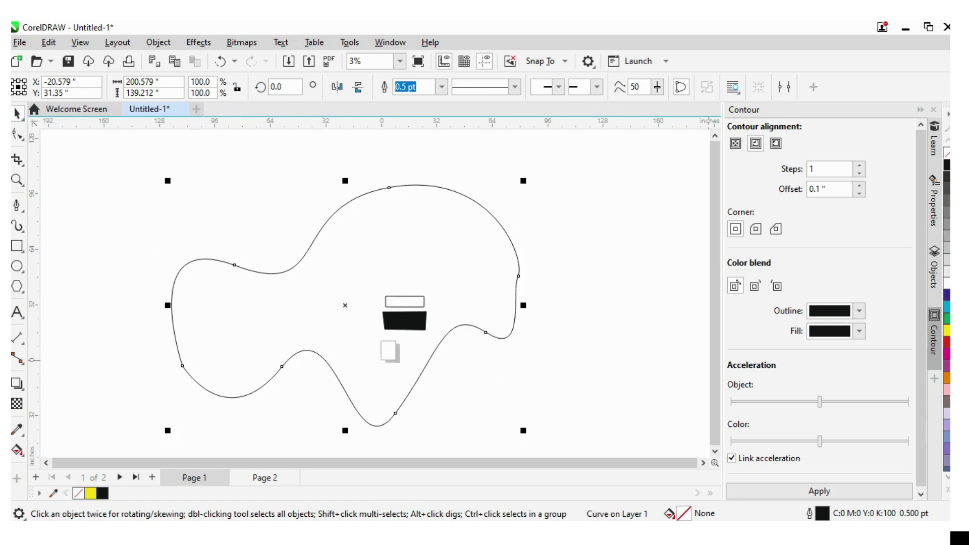
pyautogui.click(947, 331)
pyautogui.scroll(-1, 221, 343)
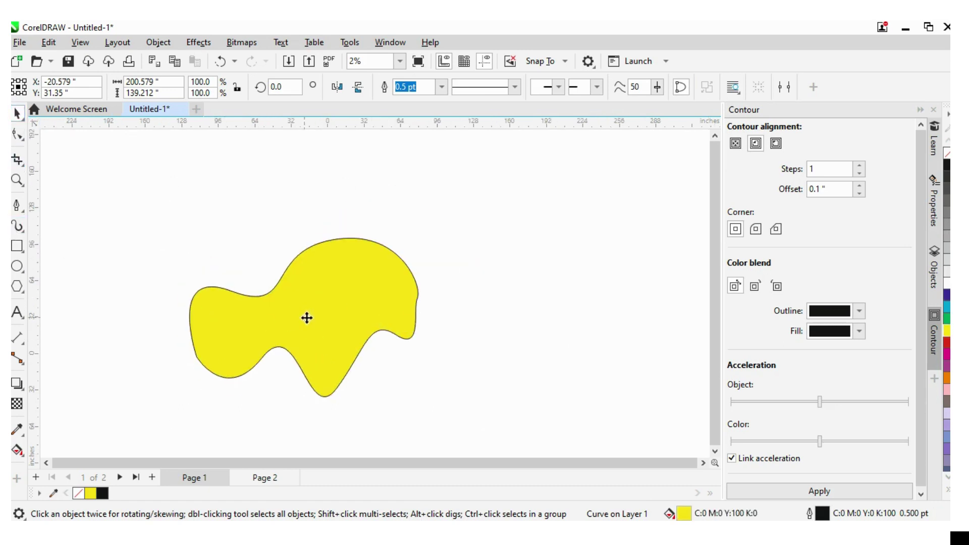
pyautogui.moveTo(306, 316)
pyautogui.mouseDown()
pyautogui.moveTo(558, 280)
pyautogui.moveTo(535, 282)
pyautogui.mouseUp()
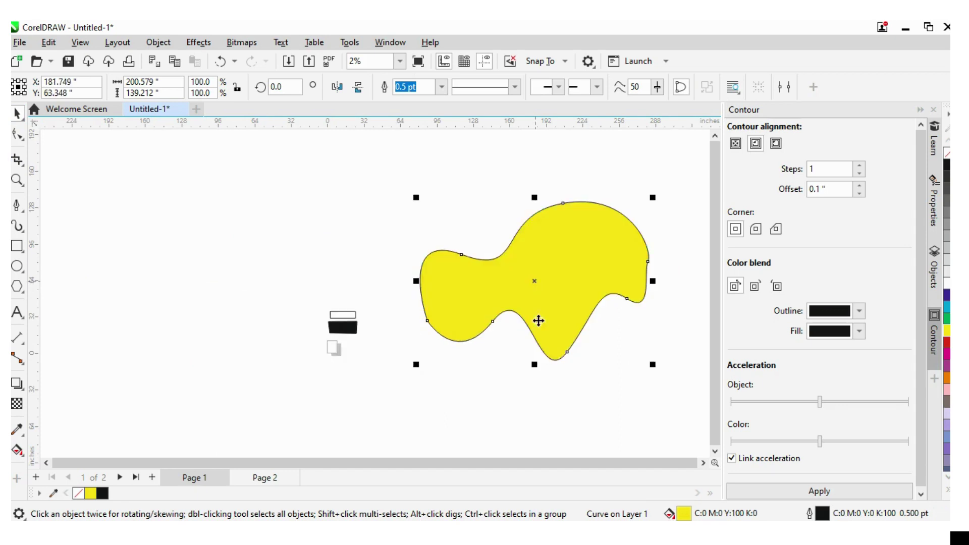
# - Deselect the yellow blob, briefly show its nodes, then reselect it
pyautogui.click(702, 463)
pyautogui.click(618, 316)
pyautogui.doubleClick(560, 271)
pyautogui.press('space')
pyautogui.press('Escape')
pyautogui.click(481, 278)
pyautogui.scroll(1, 572, 293)
# - Delete the nodes on the blob's right side and lower left
pyautogui.press('Escape')
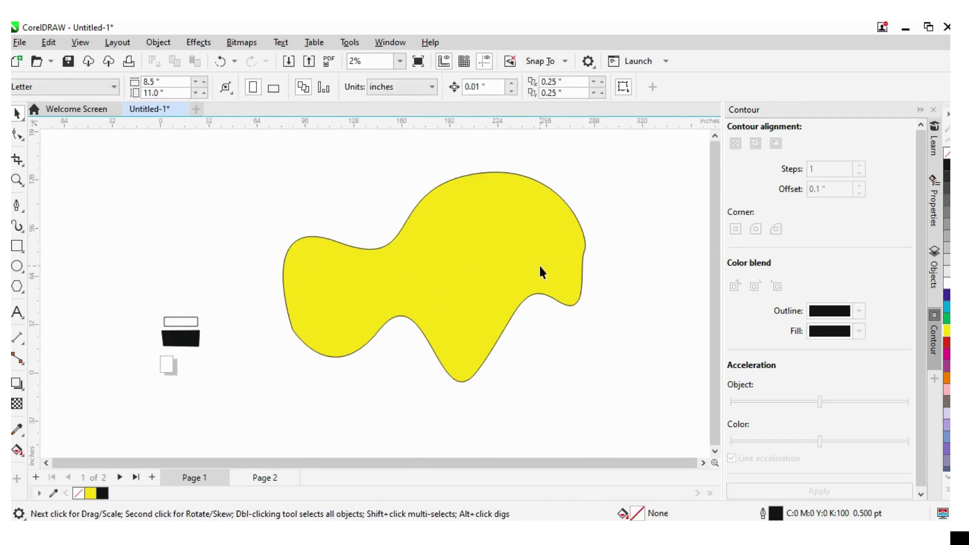
pyautogui.doubleClick(546, 264)
pyautogui.scroll(1, 590, 269)
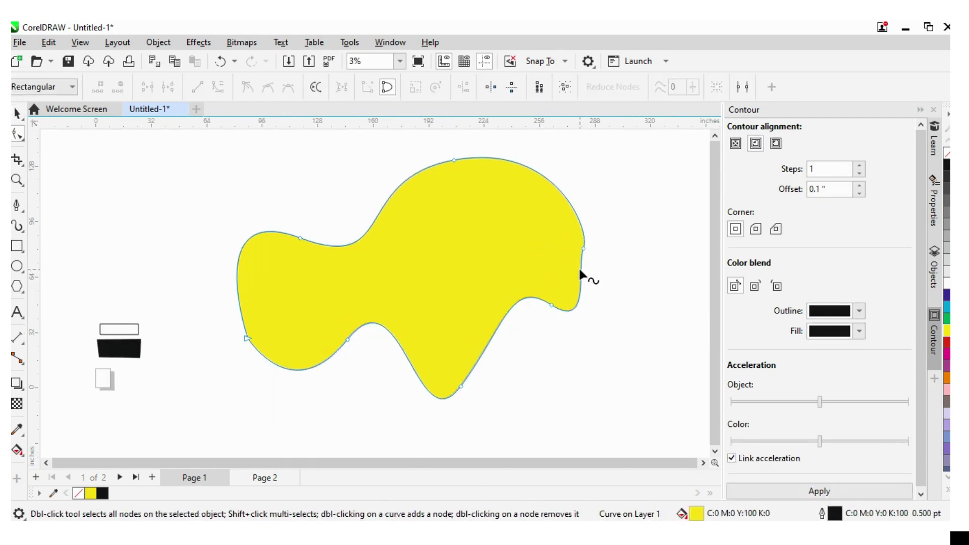
pyautogui.doubleClick(584, 247)
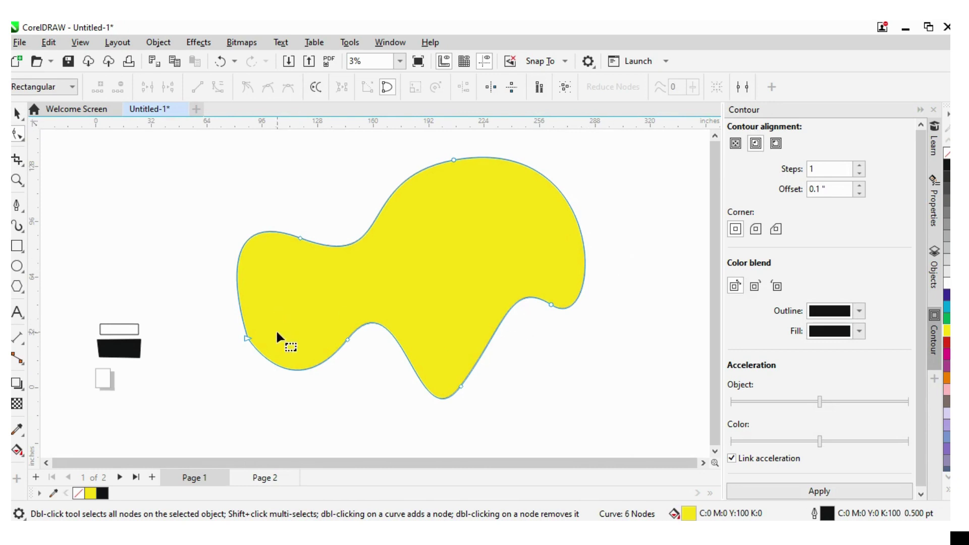
pyautogui.doubleClick(246, 336)
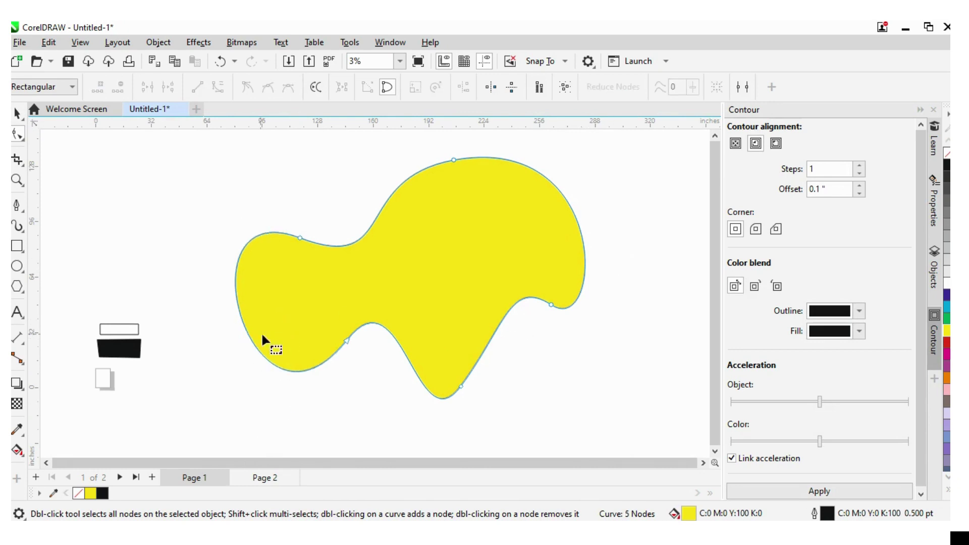
# - Mark a point on the blob's left edge, opening and dismissing its node options
pyautogui.click(244, 328)
pyautogui.rightClick(244, 327)
pyautogui.click(197, 310)
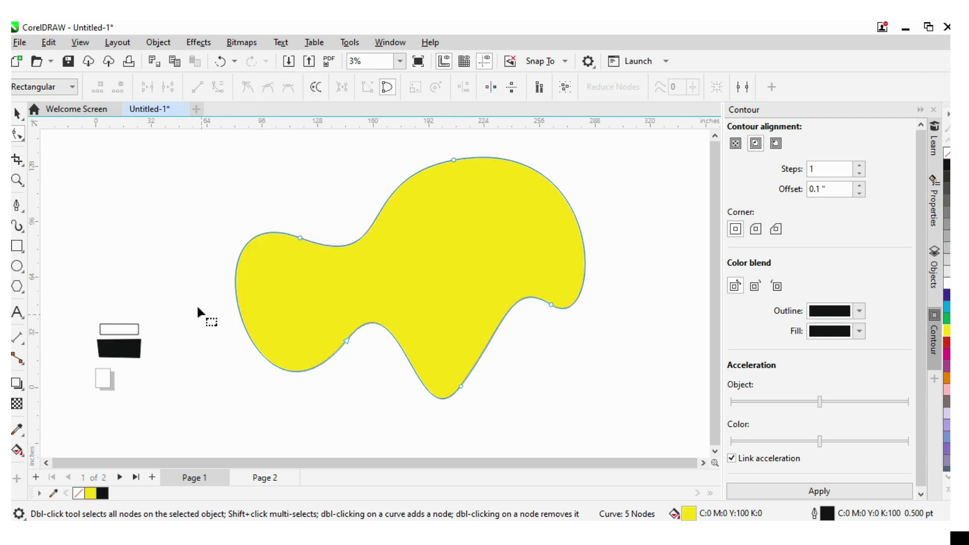
pyautogui.click(244, 328)
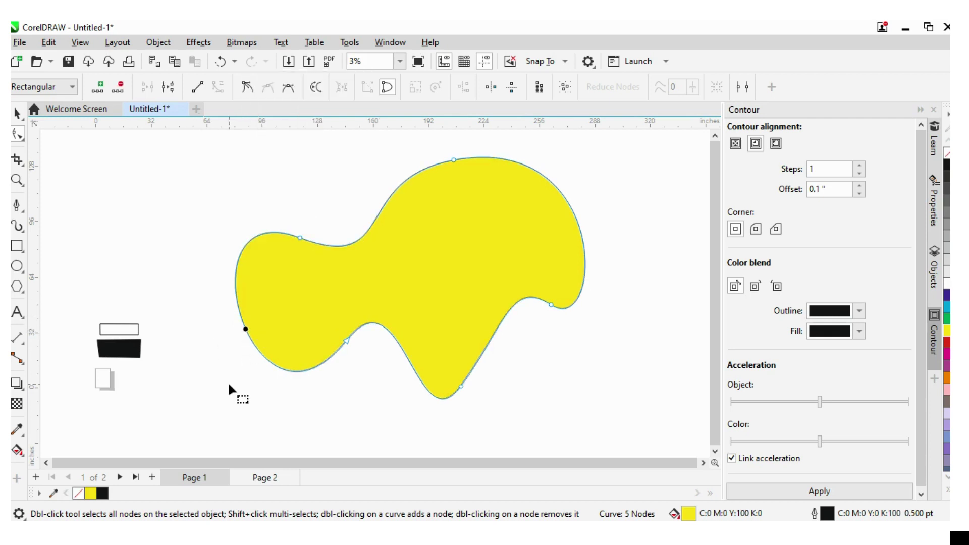
# - Add a node at the marked left-edge point and drag it and its handles outward
pyautogui.rightClick(245, 331)
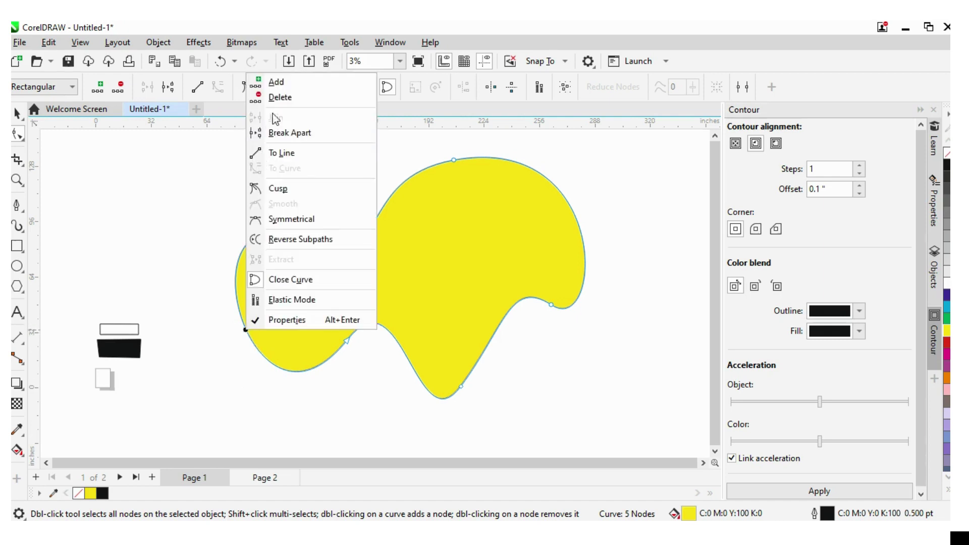
pyautogui.click(275, 82)
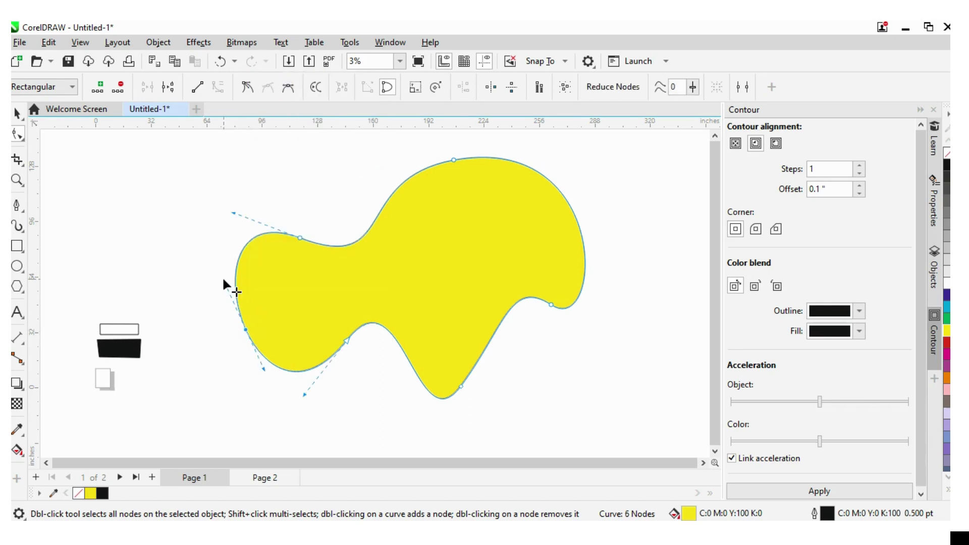
pyautogui.moveTo(223, 284); pyautogui.dragTo(212, 291)
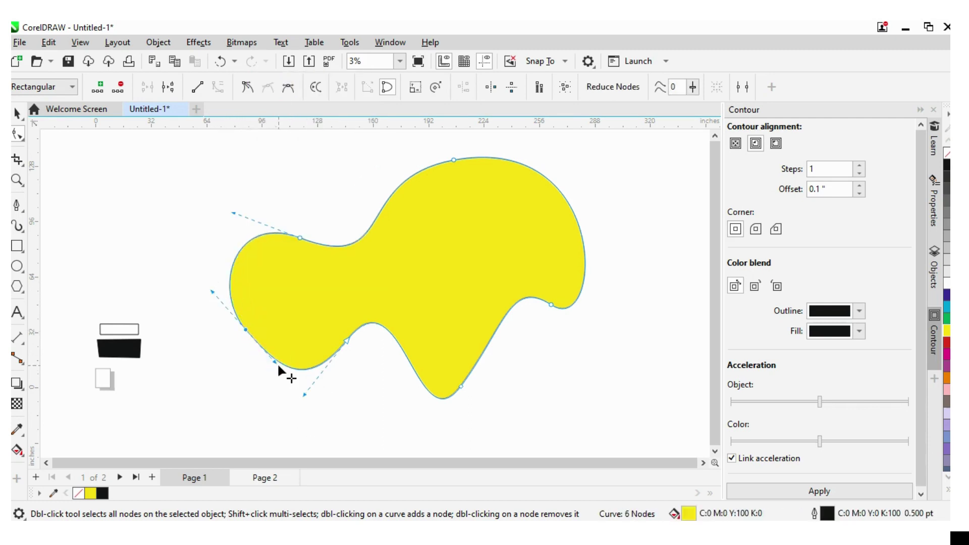
pyautogui.moveTo(275, 361); pyautogui.dragTo(230, 329)
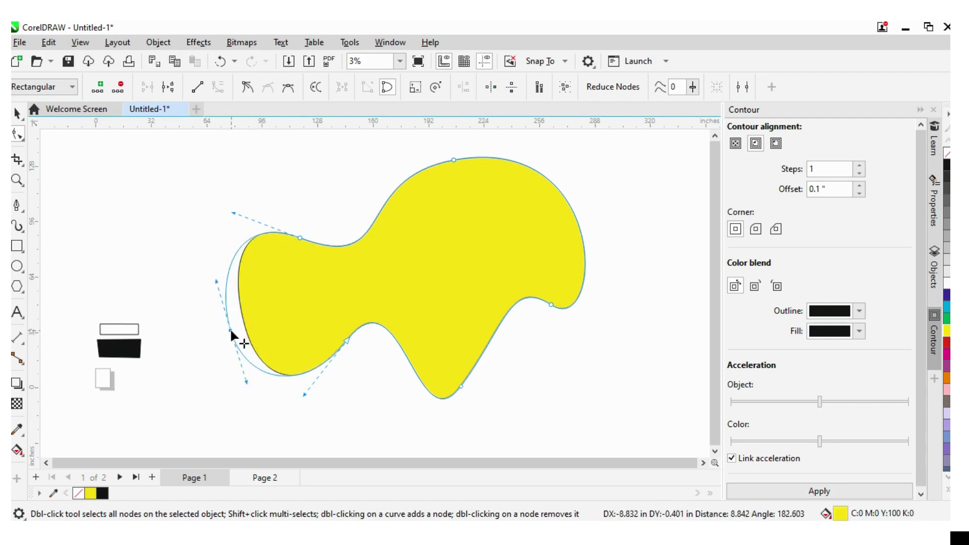
pyautogui.moveTo(229, 328); pyautogui.dragTo(215, 326)
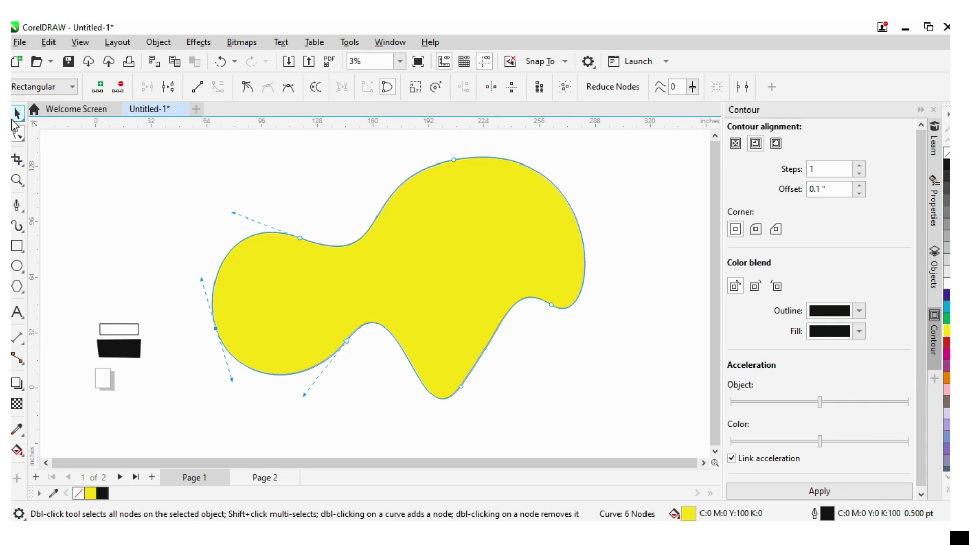
pyautogui.moveTo(233, 214); pyautogui.dragTo(232, 218)
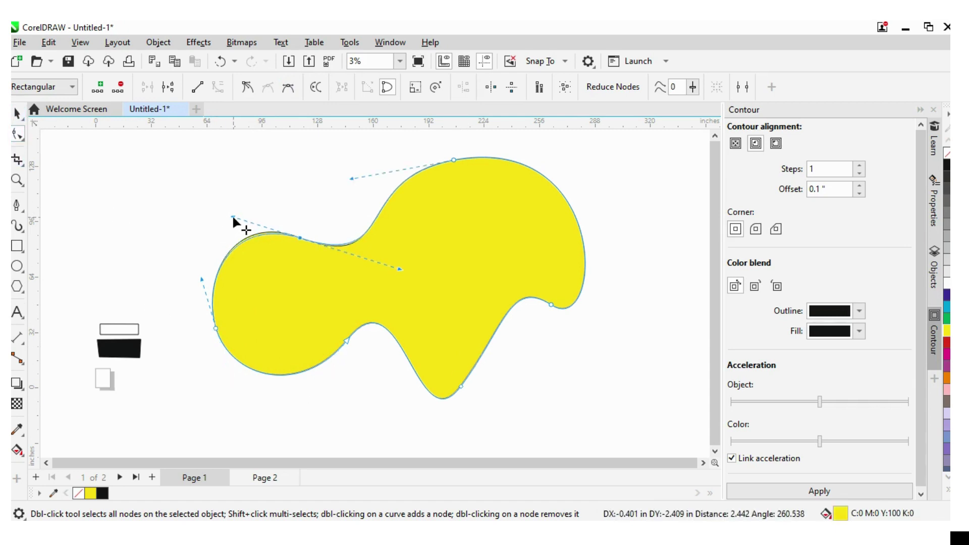
# - With the Pick tool, move the yellow blob up-left above the two small shapes, then deselect it
pyautogui.click(17, 112)
pyautogui.click(163, 183)
pyautogui.scroll(-1, 227, 257)
pyautogui.scroll(-1, 237, 334)
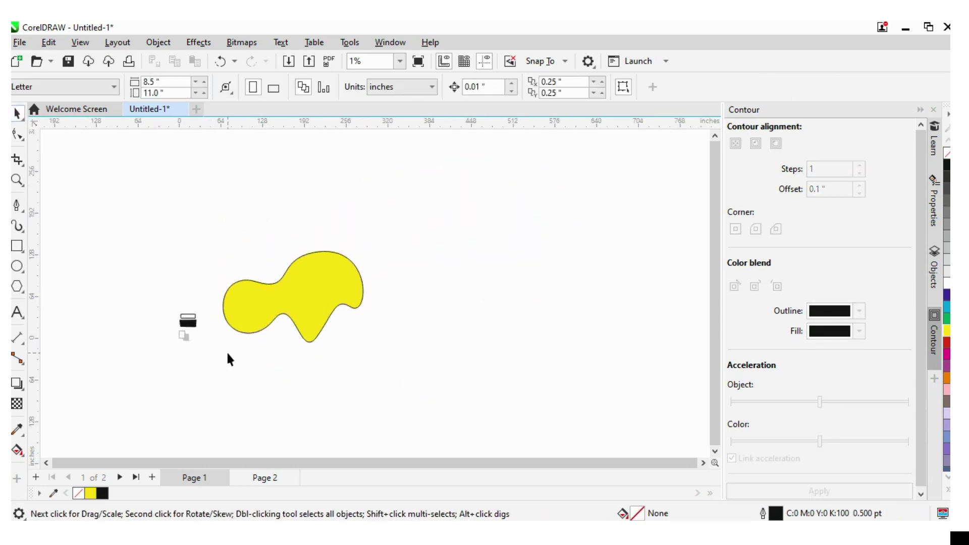
pyautogui.scroll(-1, 231, 364)
pyautogui.scroll(1, 240, 318)
pyautogui.scroll(1, 225, 278)
pyautogui.scroll(1, 242, 328)
pyautogui.scroll(-1, 241, 329)
pyautogui.scroll(-1, 258, 326)
pyautogui.scroll(1, 275, 322)
pyautogui.scroll(1, 227, 322)
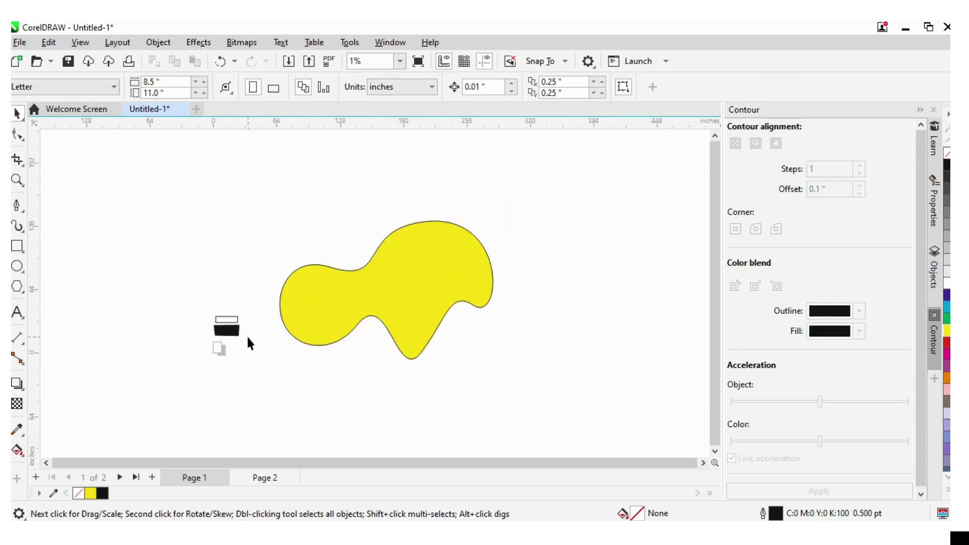
pyautogui.click(312, 327)
pyautogui.moveTo(353, 301)
pyautogui.mouseDown()
pyautogui.moveTo(258, 253)
pyautogui.moveTo(227, 256)
pyautogui.mouseUp()
pyautogui.click(412, 380)
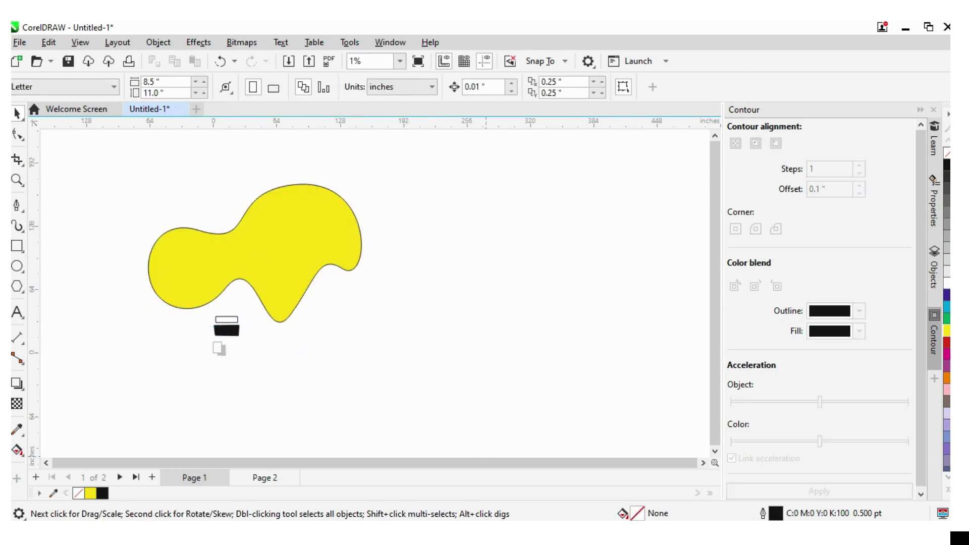